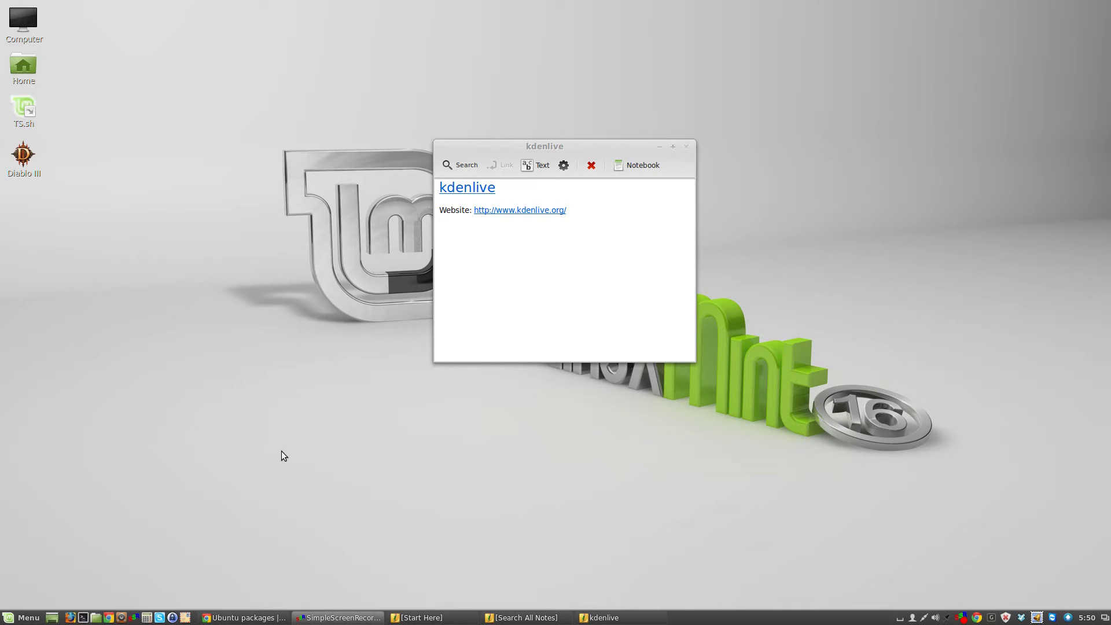
Launch Software Manager from the Menu, authenticate with the password, and search for kdenlive
click(26, 617)
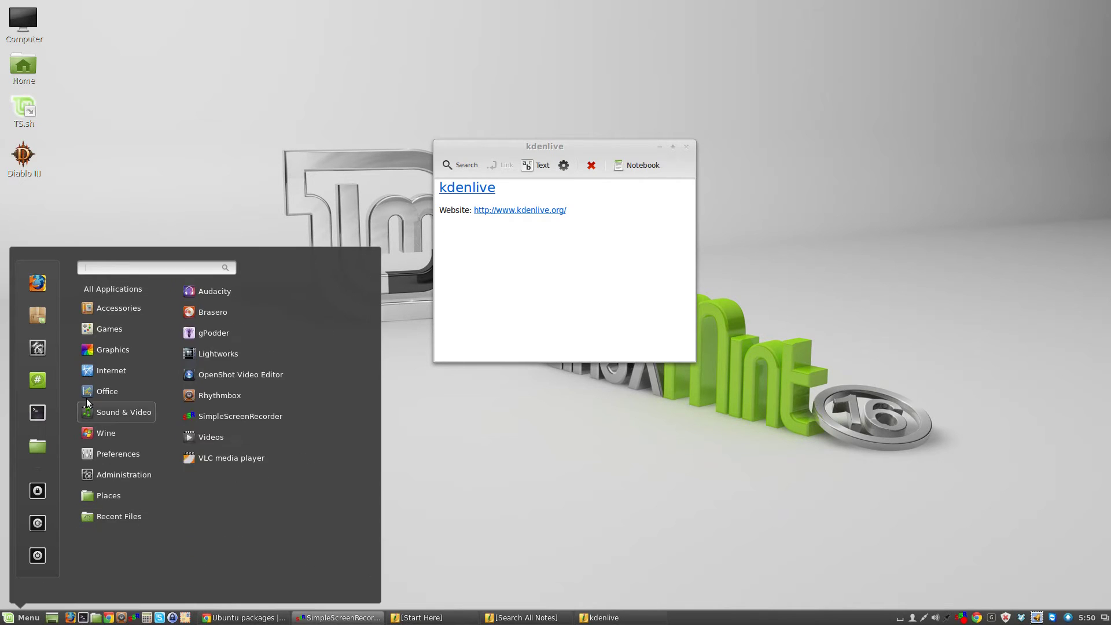
click(39, 314)
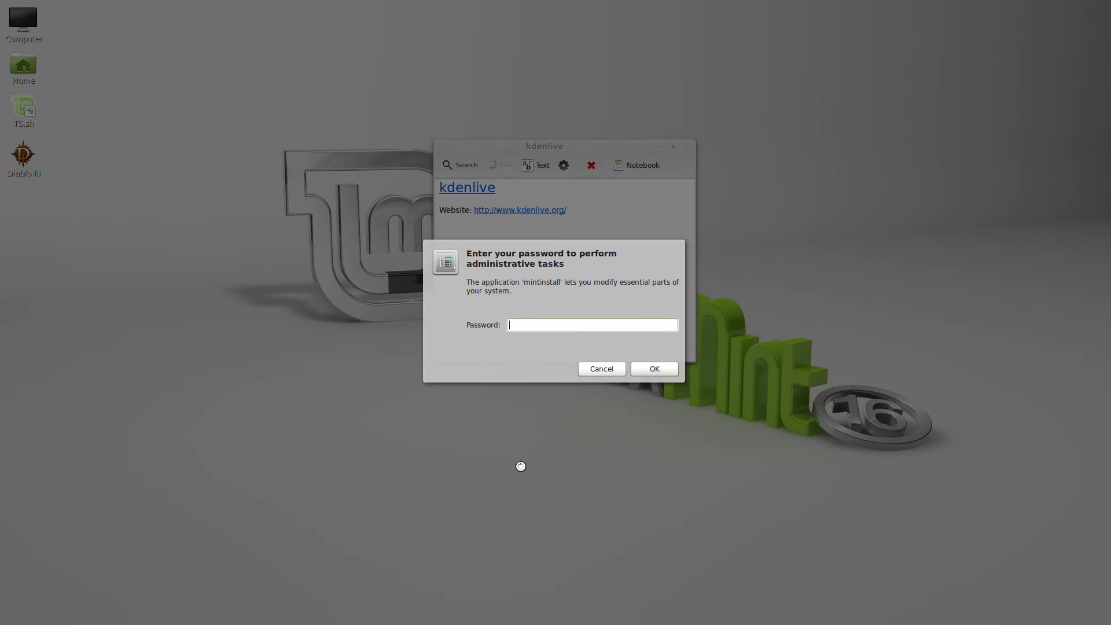
text(******)
key(Return)
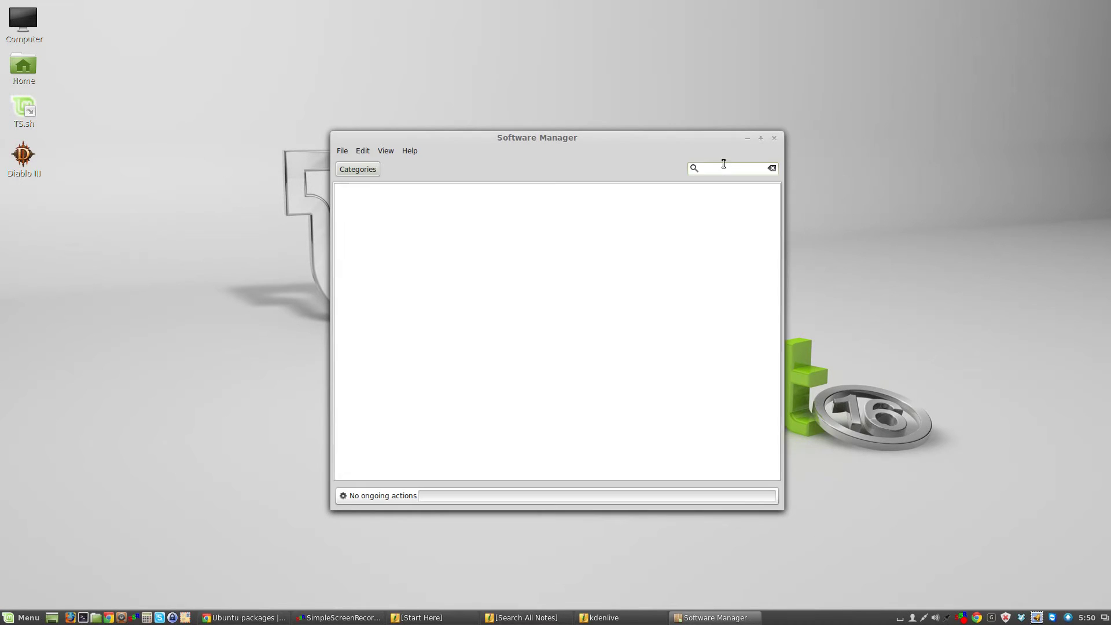
text(kd)
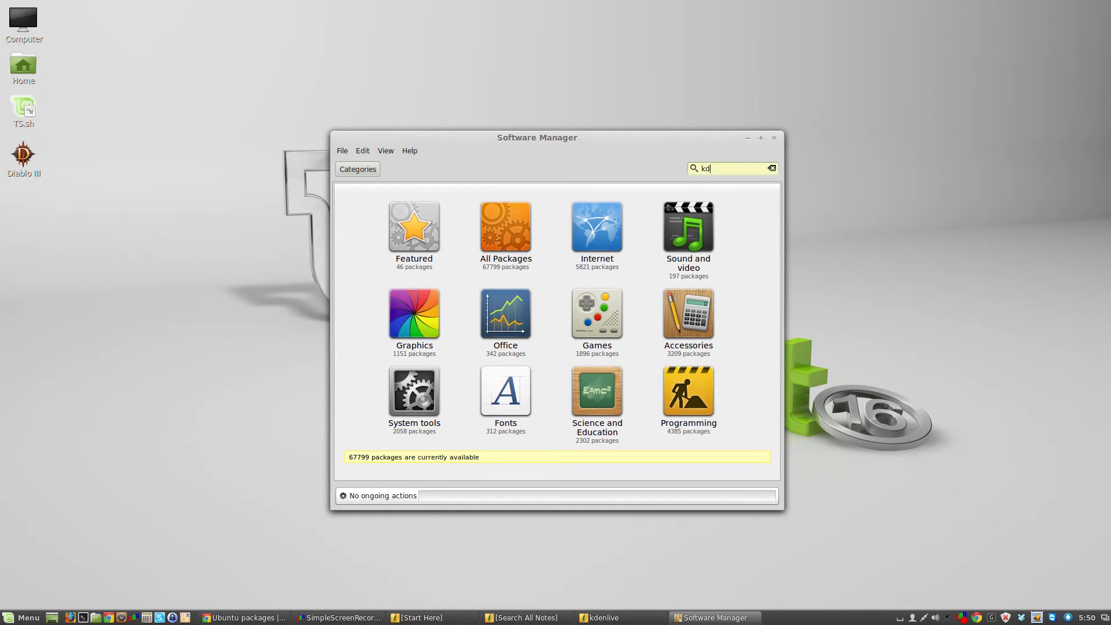
text(enlive)
key(Return)
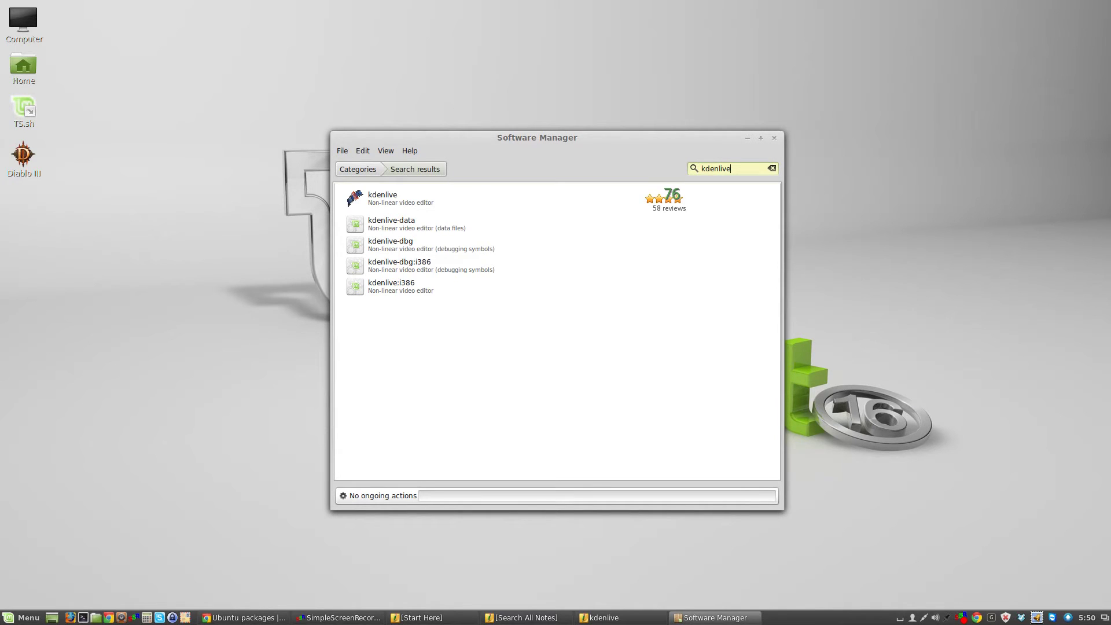
Install the kdenlive package from its details page until it shows Installed
click(403, 202)
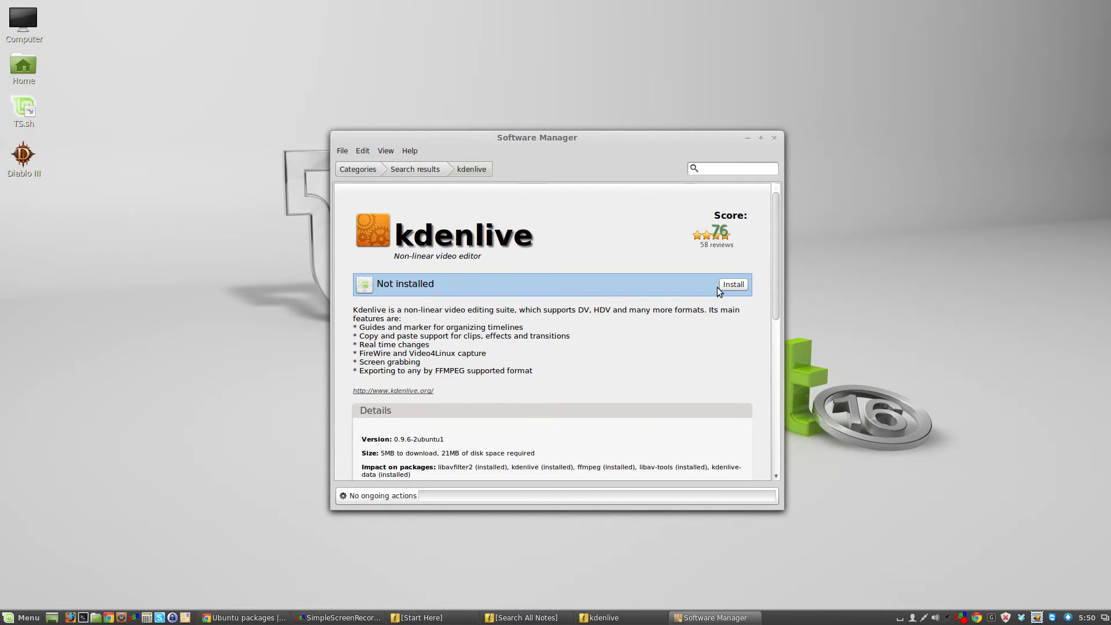
click(734, 284)
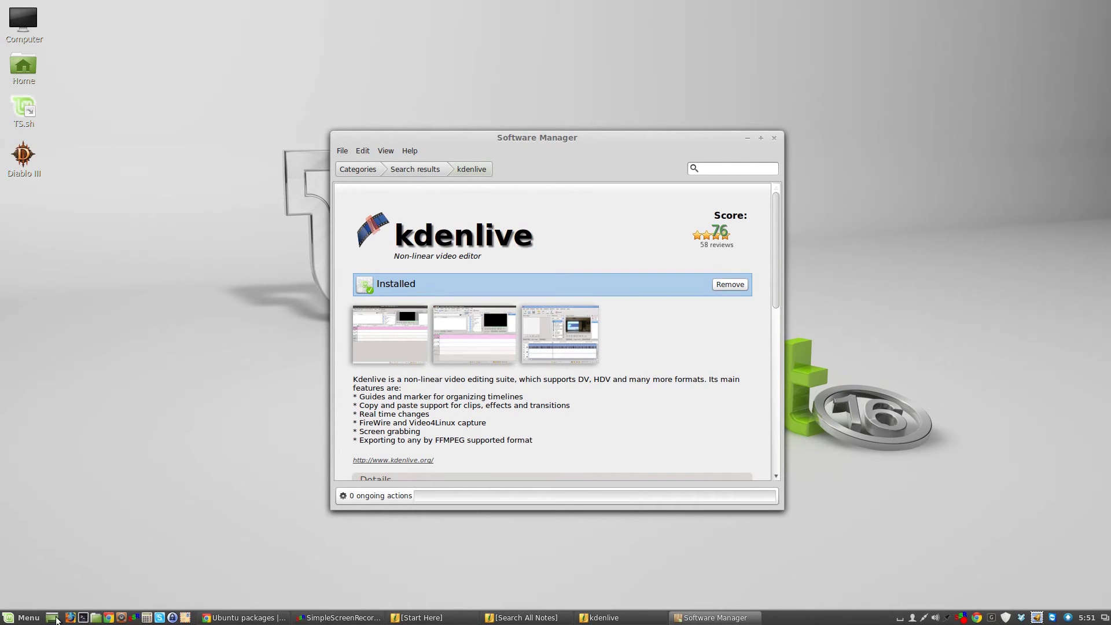
Launch Kdenlive and pass the wizard's welcome and MLT/codec check pages, reviewing Available Codecs
click(31, 617)
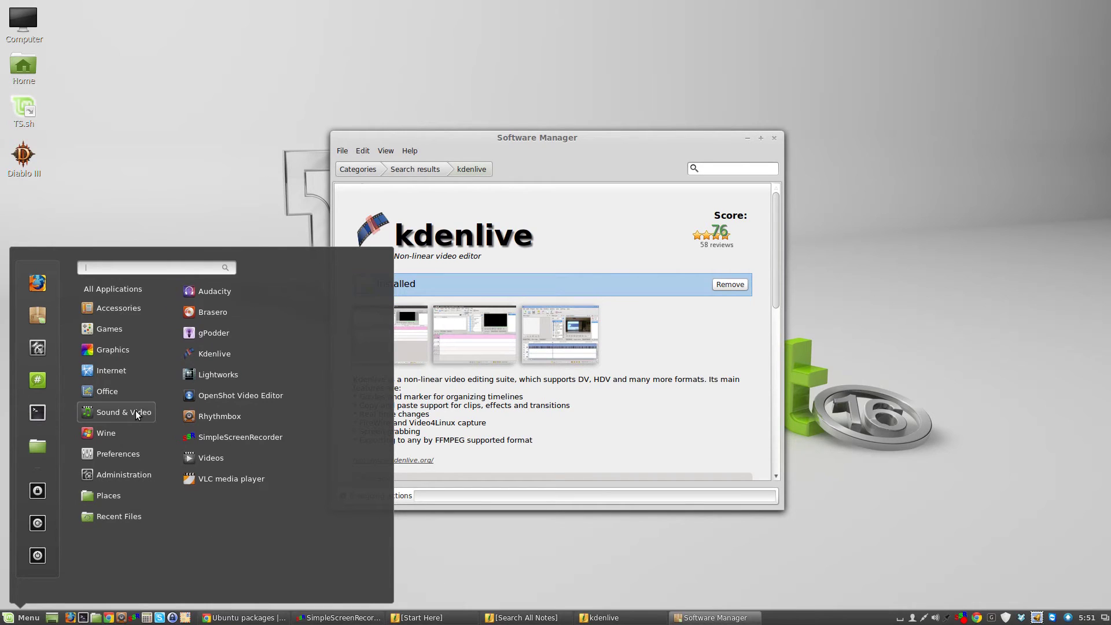
click(222, 353)
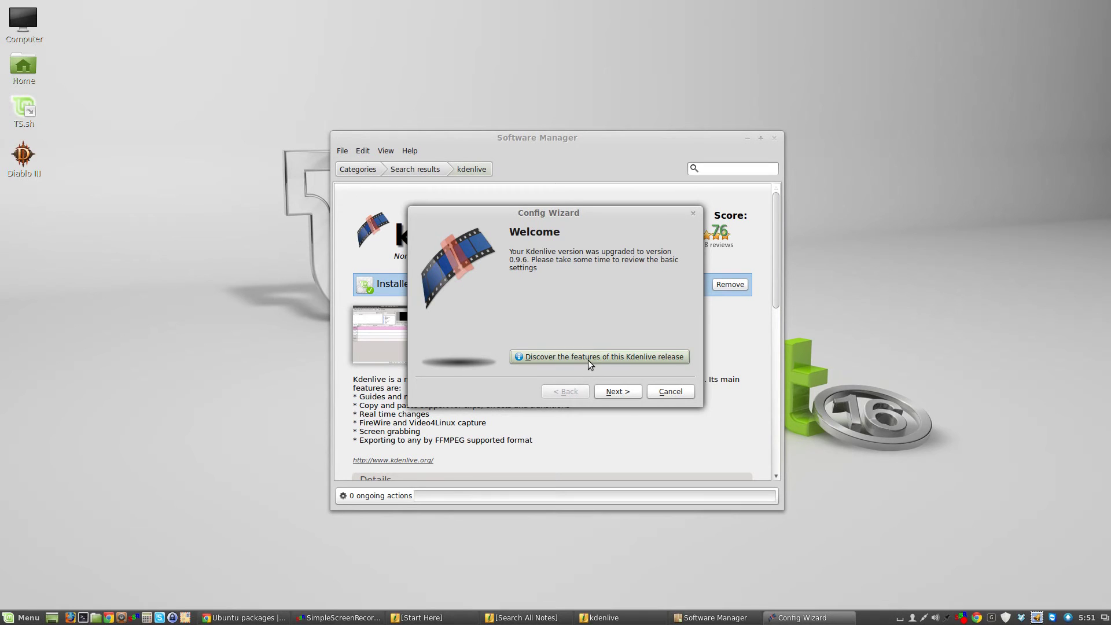
click(619, 392)
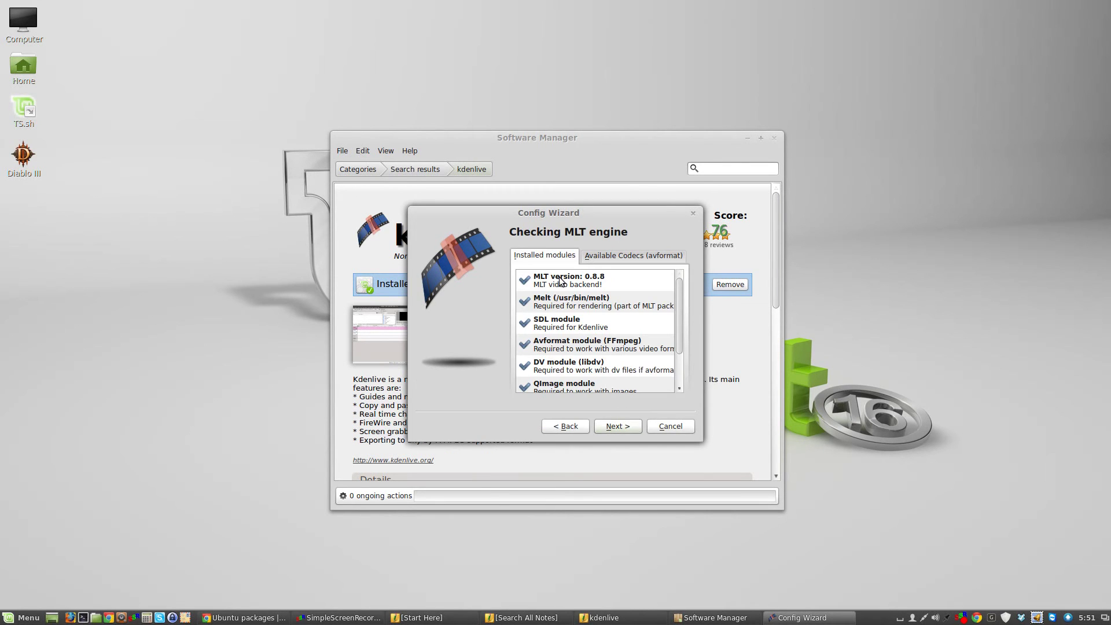
scroll(681, 326, down, 1)
scroll(681, 339, down, 1)
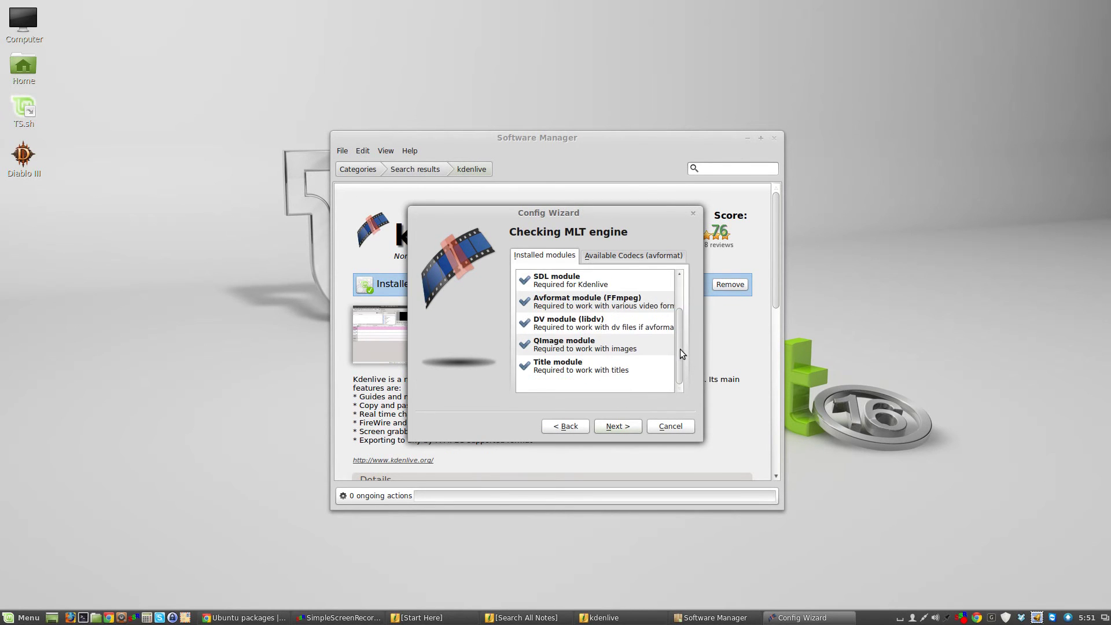
scroll(680, 350, up, 2)
click(632, 255)
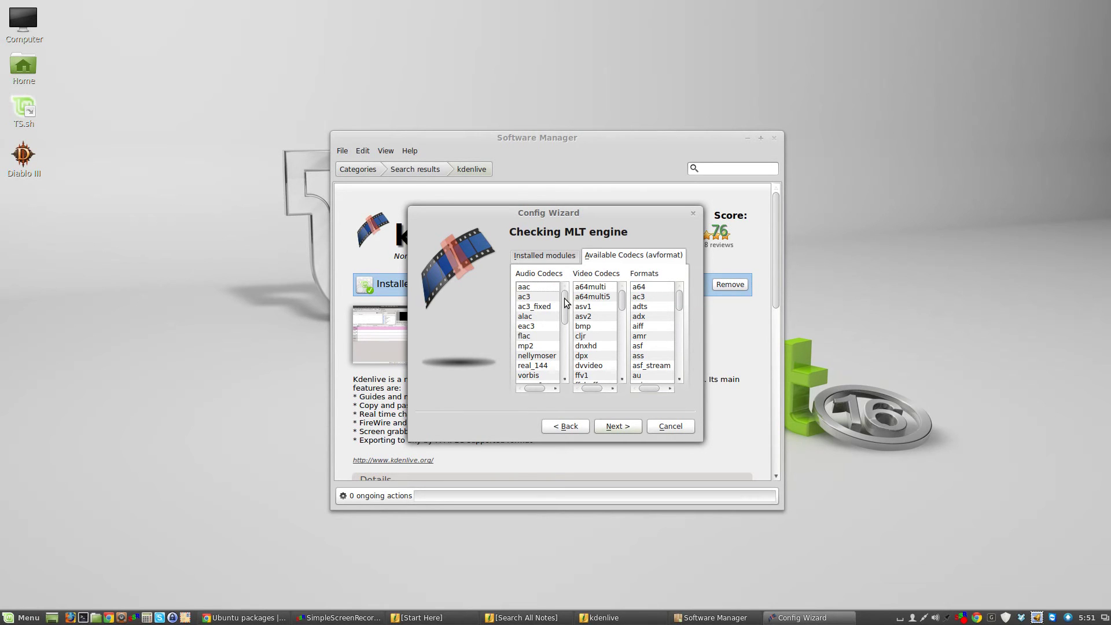
scroll(567, 312, down, 3)
scroll(568, 343, down, 3)
scroll(566, 295, up, 6)
click(615, 426)
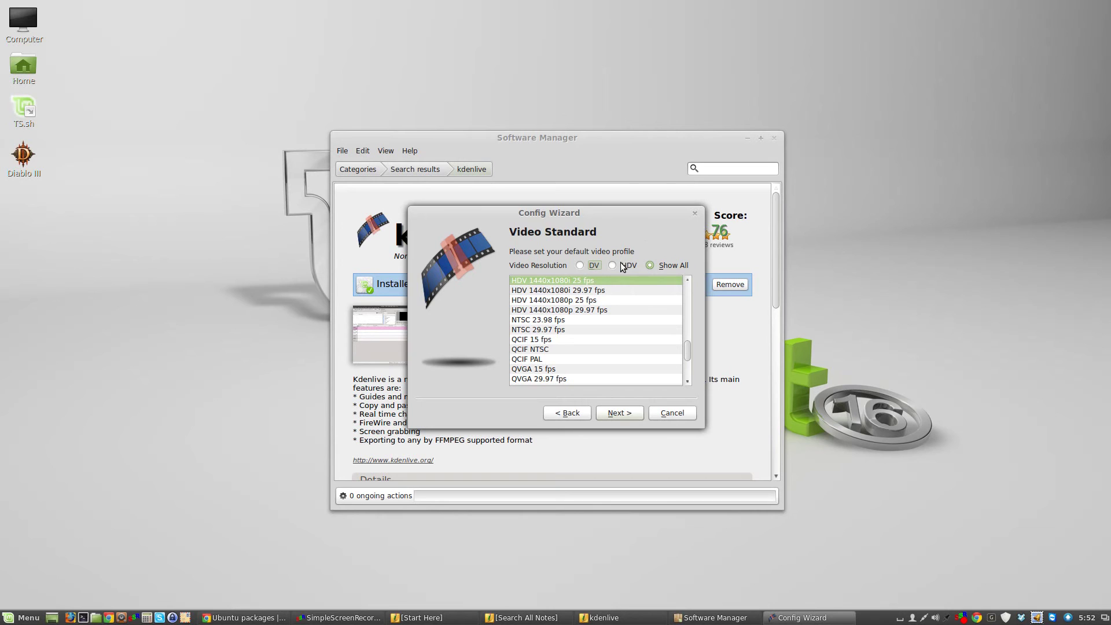
Show all video standards, pick HD 1080i 30 fps as the default, and continue
click(689, 351)
drag(689, 351, 684, 322)
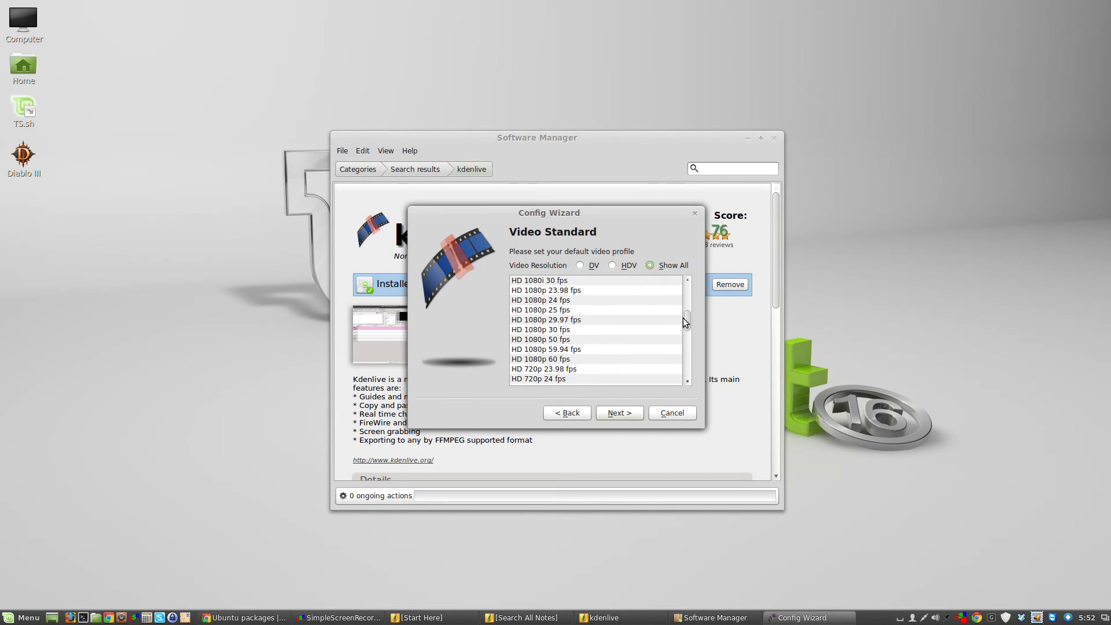
click(661, 281)
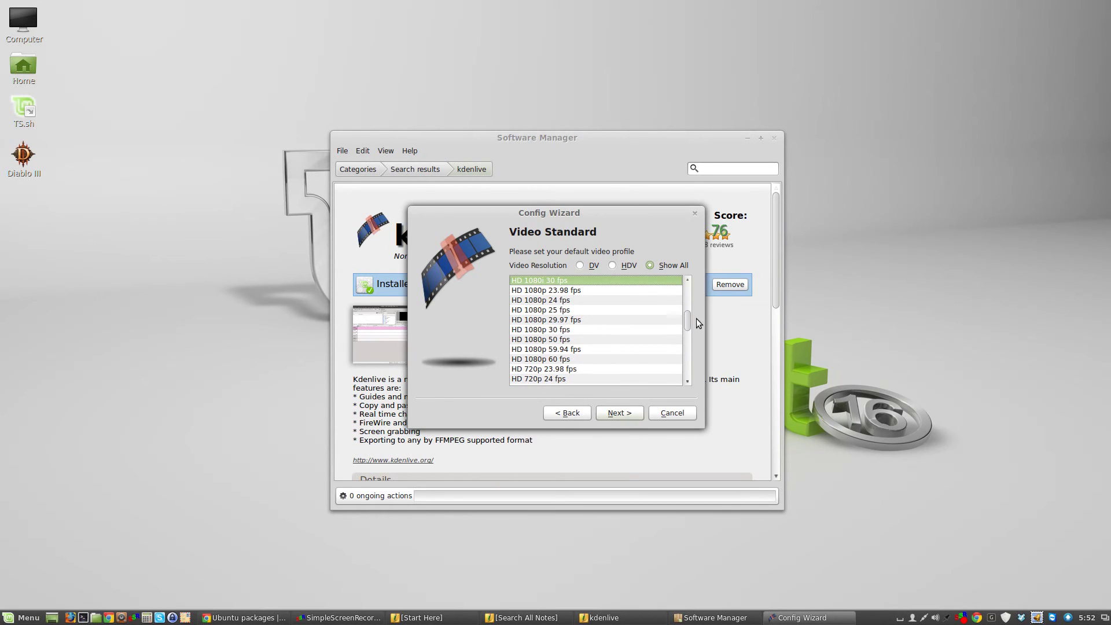
drag(688, 322, 686, 314)
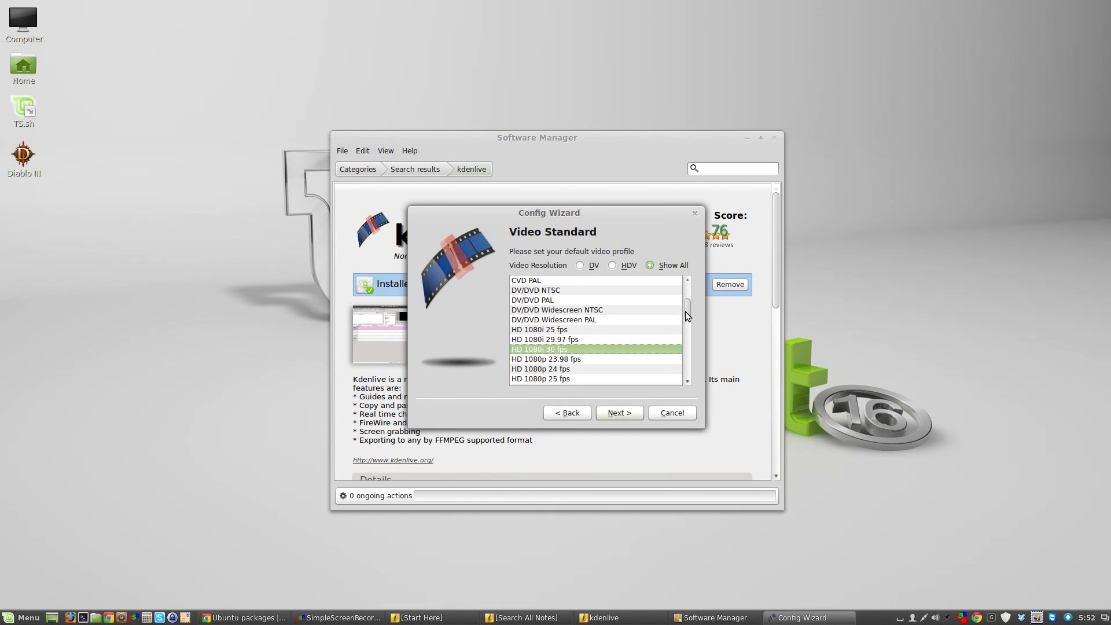
click(635, 414)
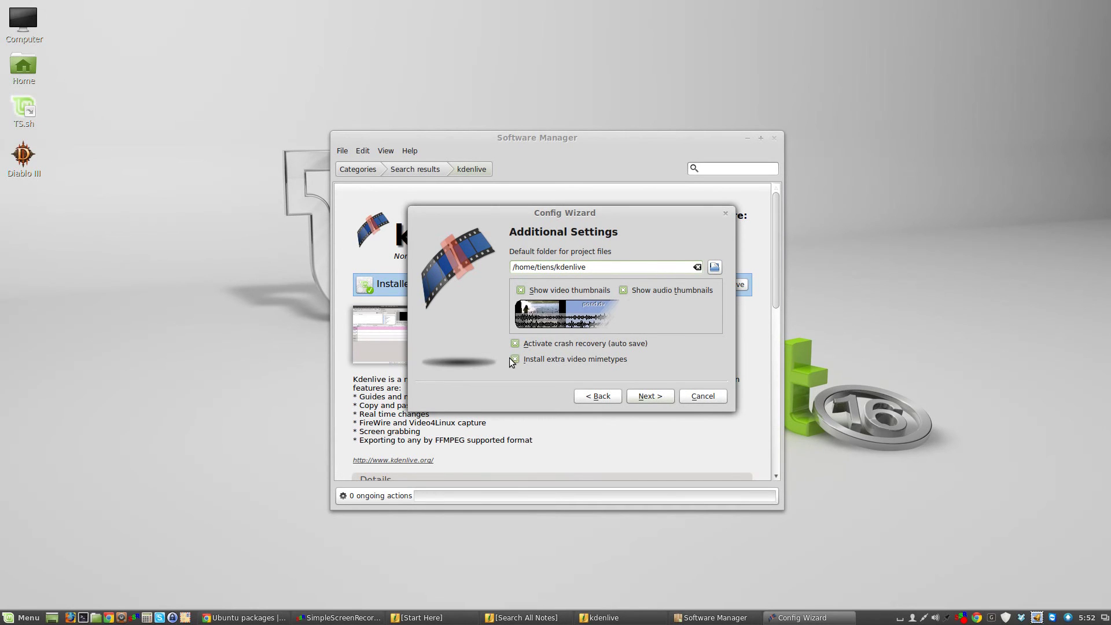
Skip additional settings and capture devices, review missing dvgrab and dvdauthor, and finish
click(655, 397)
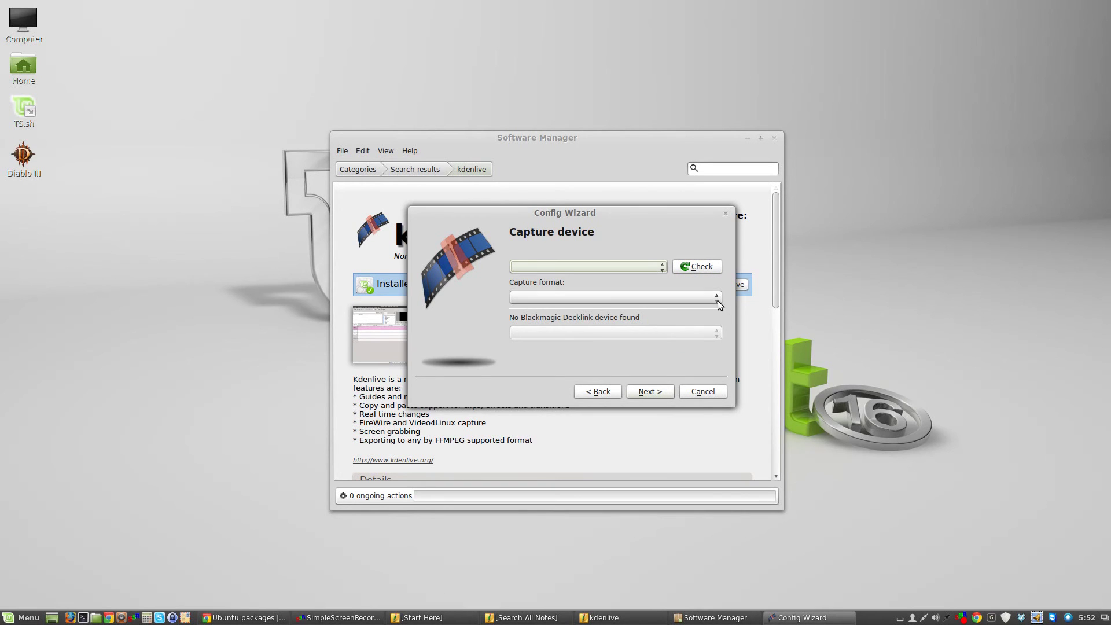
click(658, 394)
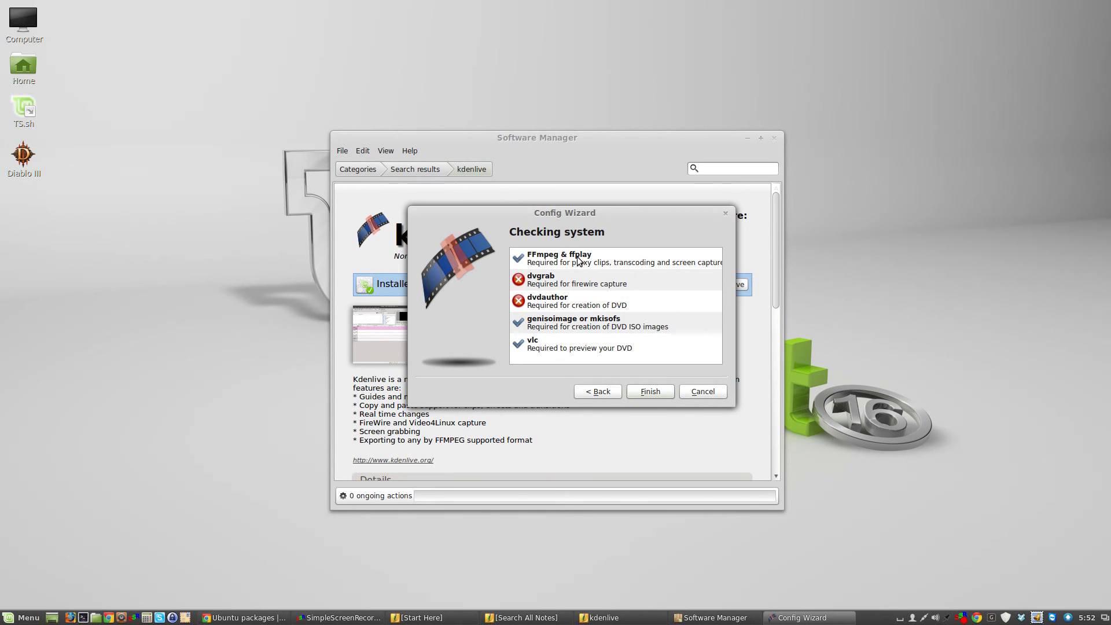
click(595, 288)
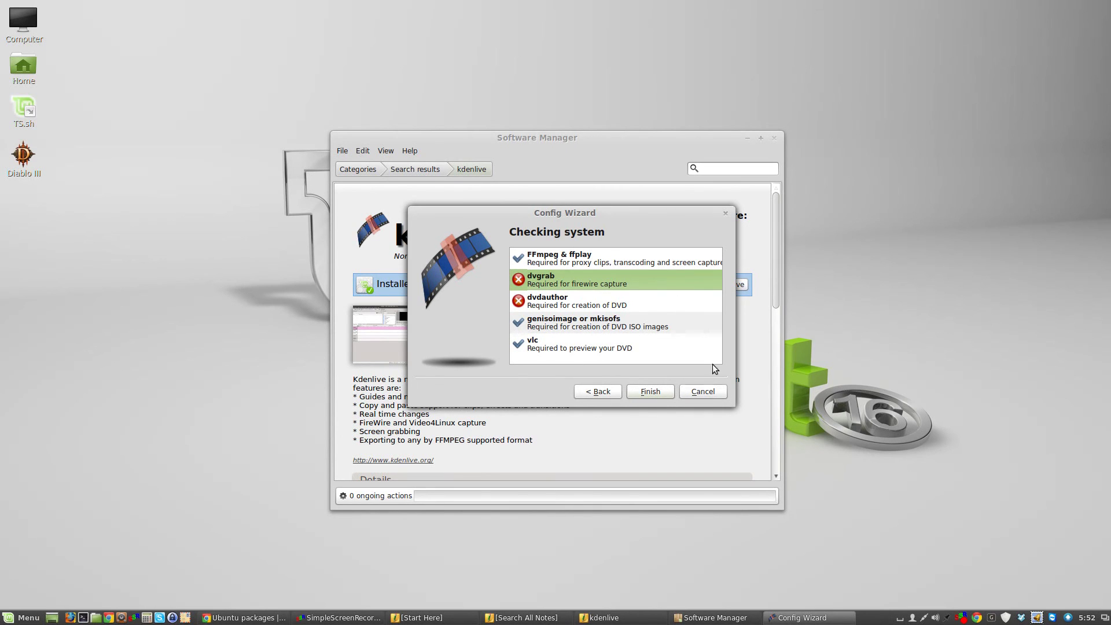
click(633, 305)
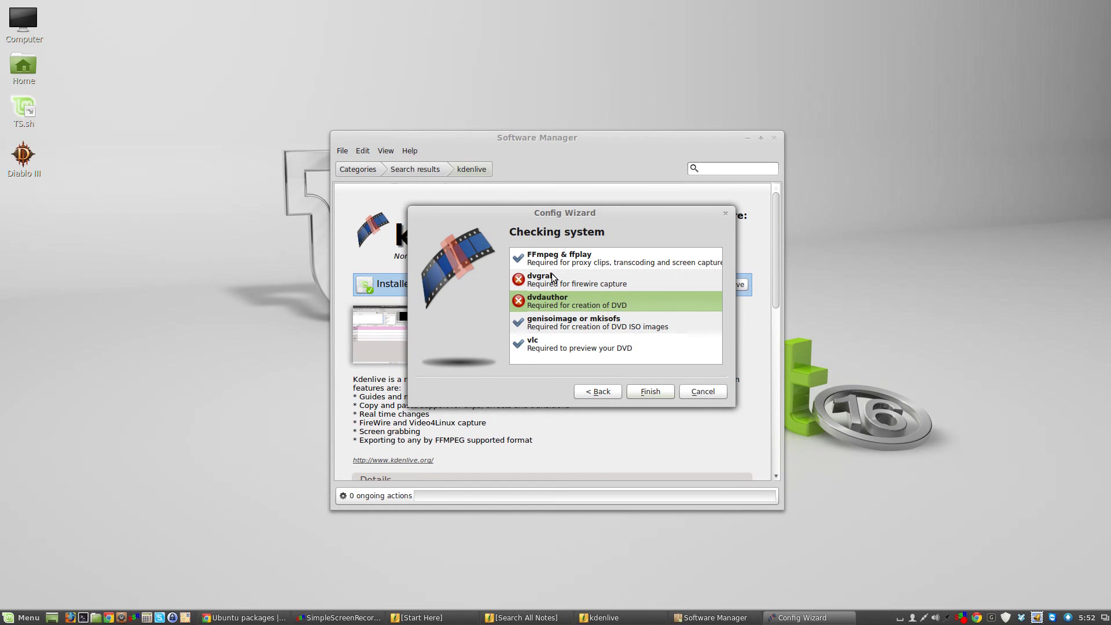
click(645, 390)
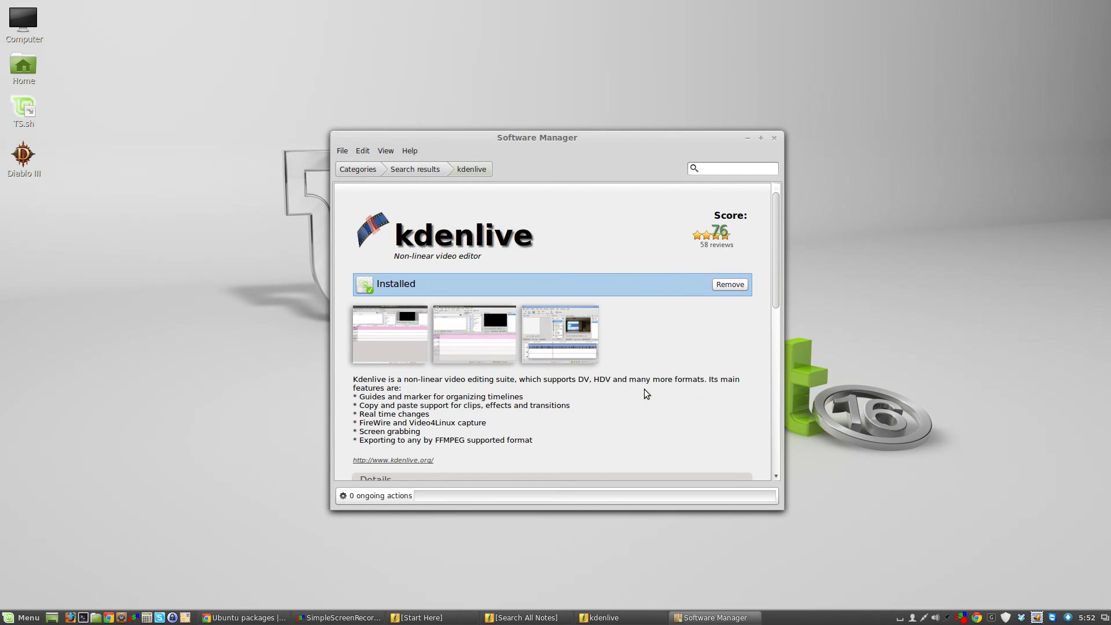
Maximize the Kdenlive window showing the Untitled HD 1080i 30 fps project
double_click(495, 9)
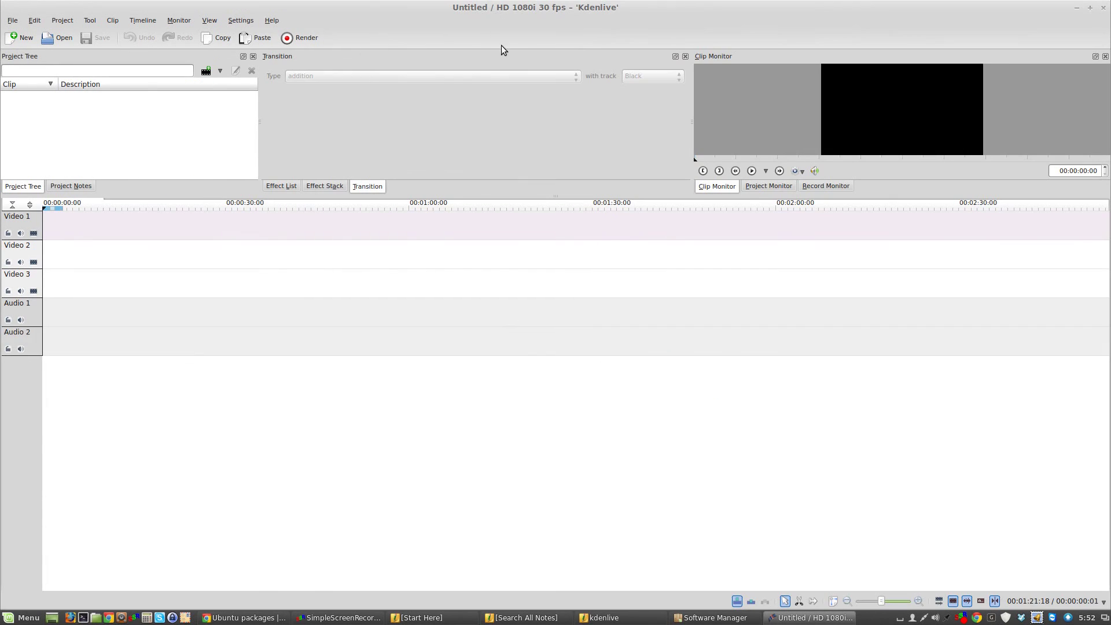